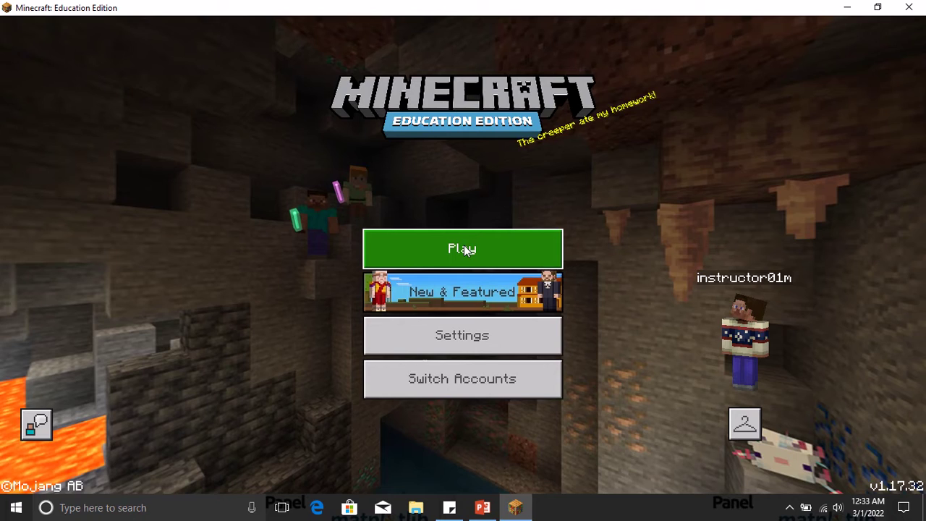
# - Open the saved worlds and play the Creative world Blocks of Grass dated 02/06/22
pyautogui.click(463, 248)
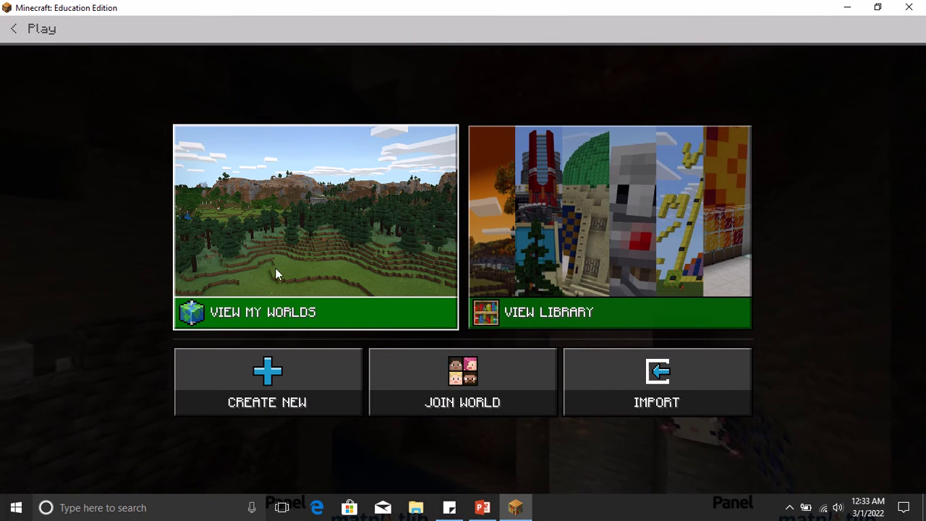
pyautogui.click(312, 247)
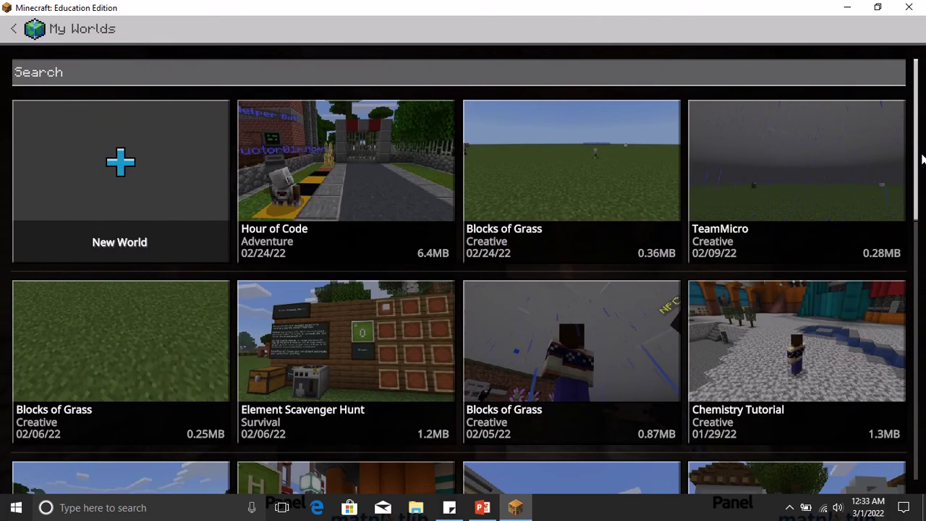
pyautogui.moveTo(915, 158); pyautogui.dragTo(895, 224)
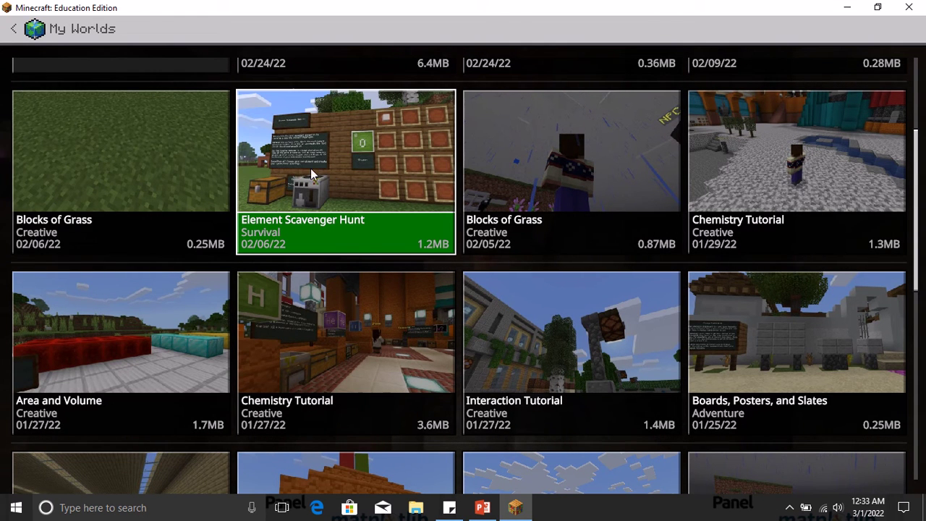
pyautogui.click(166, 174)
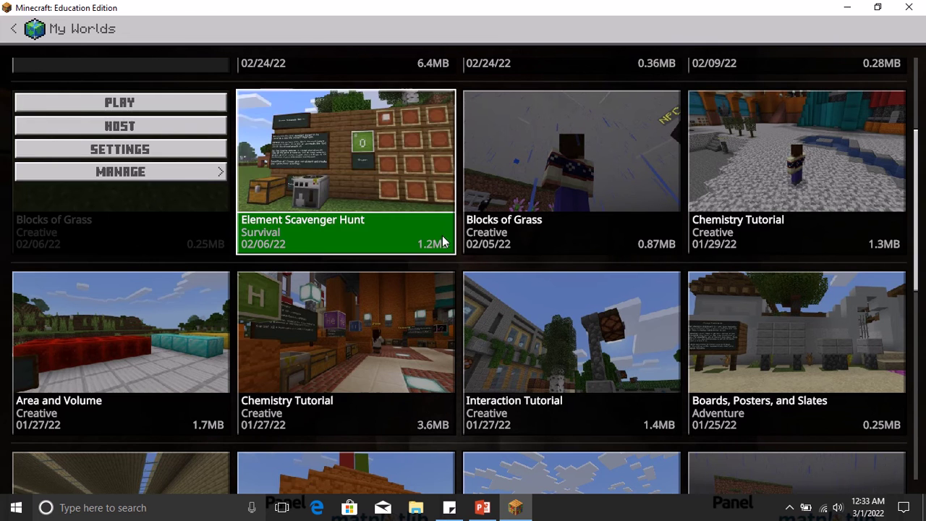
pyautogui.click(137, 103)
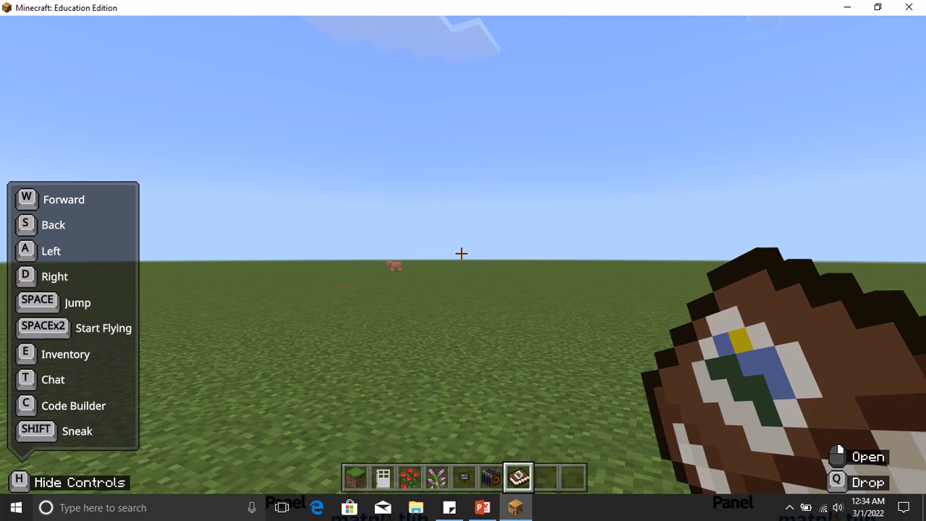
# - Walk forward across the field, place two adjacent grass blocks on the ground, and step back from them
pyautogui.press('w')
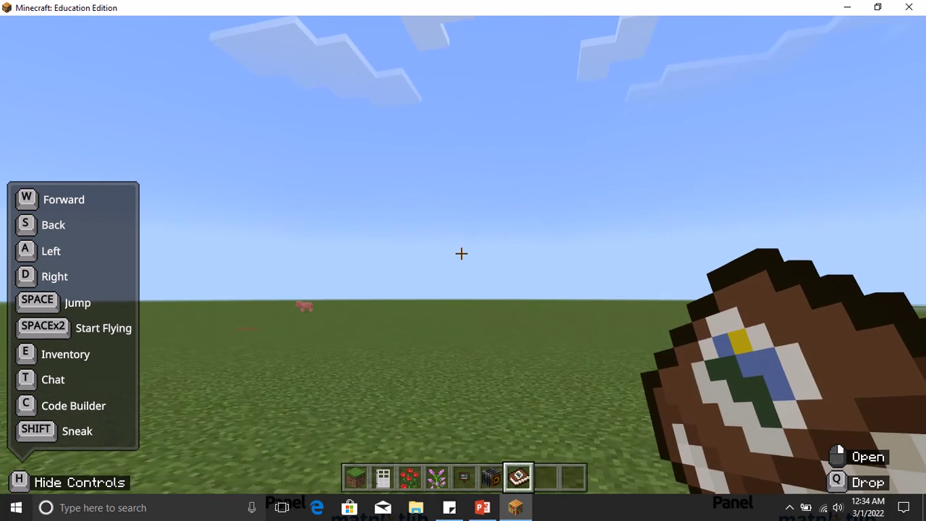
pyautogui.press('w')
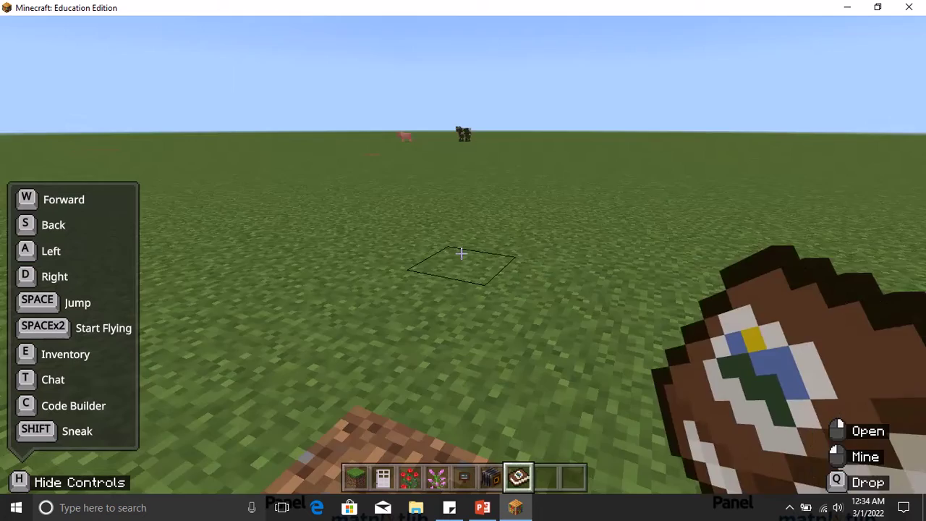
pyautogui.press('w')
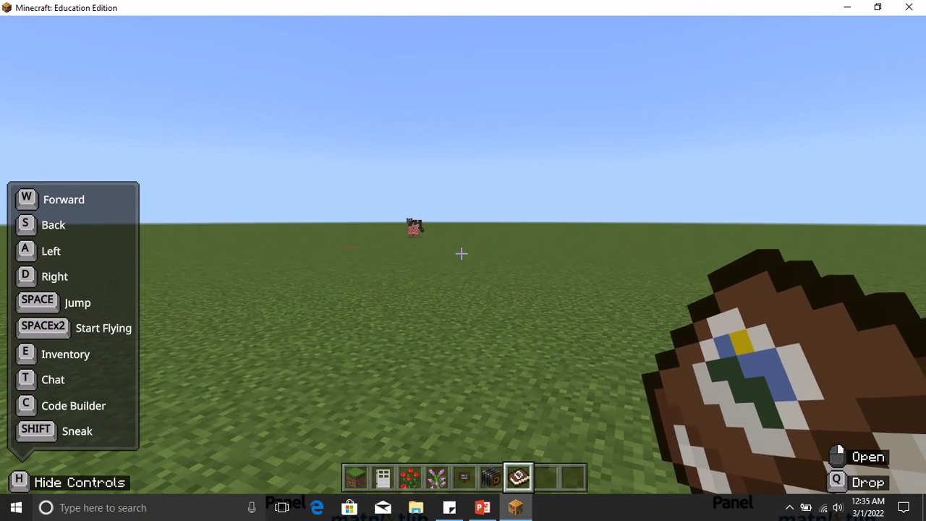
pyautogui.press('1')
pyautogui.moveTo(462, 253)
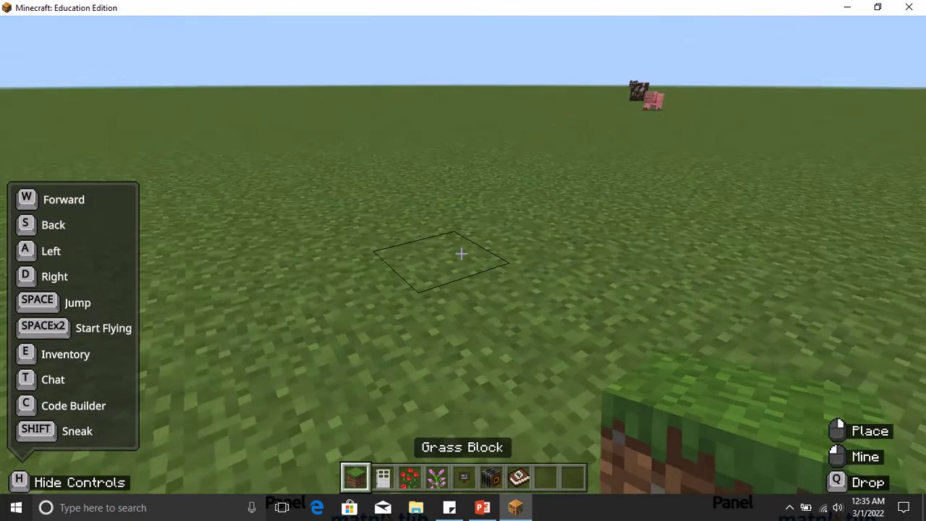
pyautogui.rightClick(462, 253)
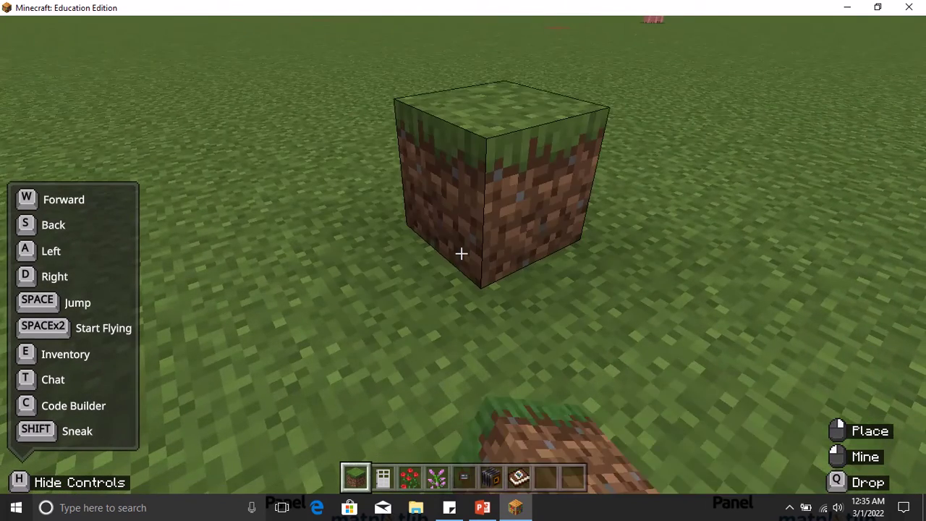
pyautogui.rightClick(461, 254)
pyautogui.rightClick(462, 253)
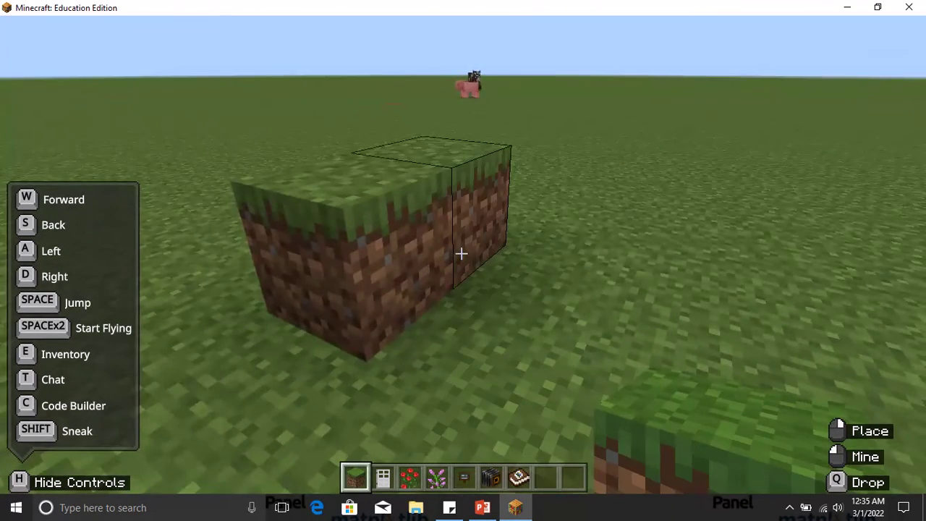
pyautogui.moveTo(462, 254)
pyautogui.press('s')
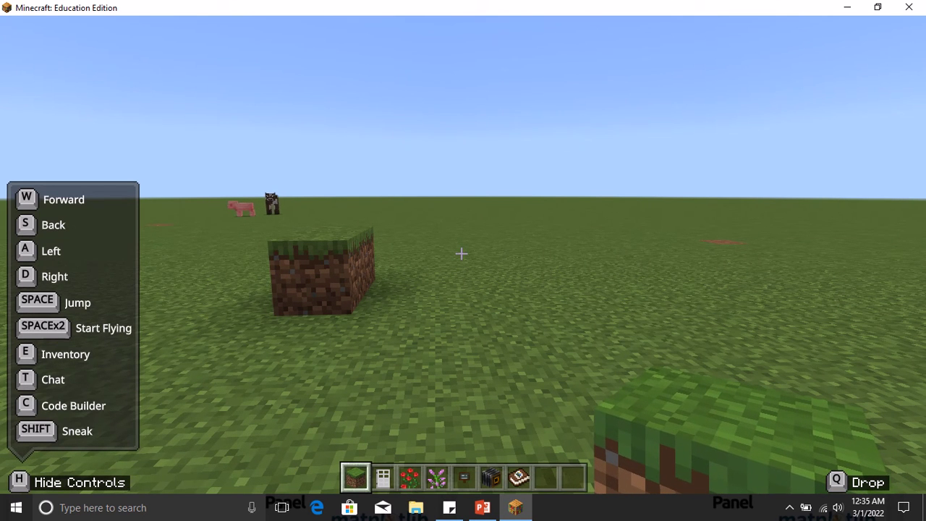
# - Save the current world and exit the game
pyautogui.press('Escape')
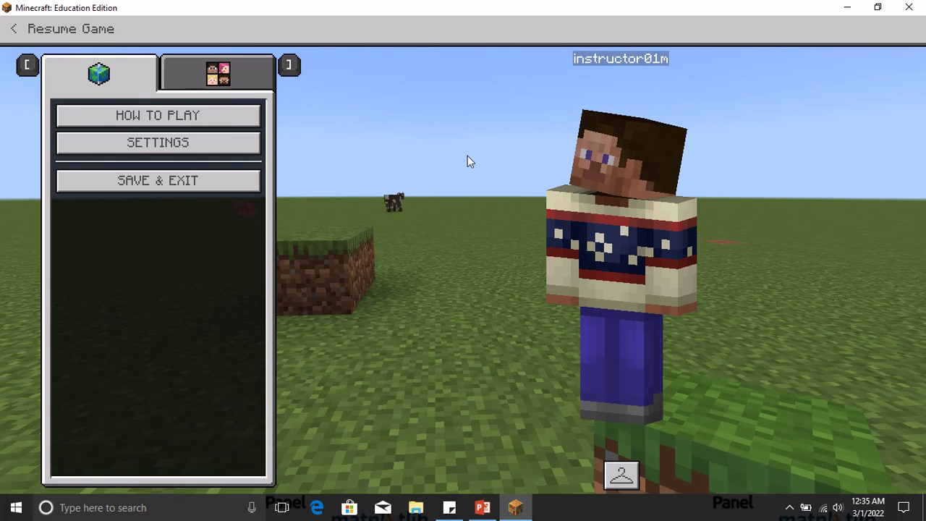
pyautogui.press('Escape')
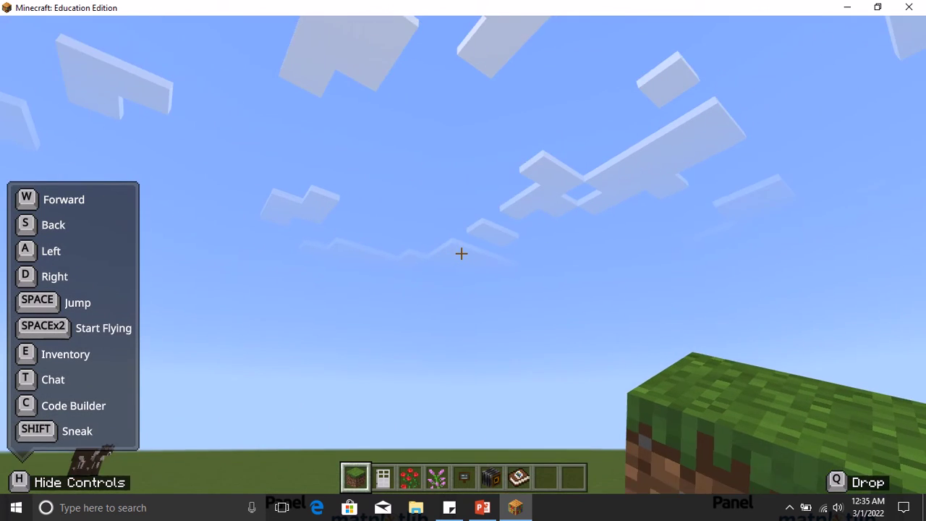
pyautogui.press('Escape')
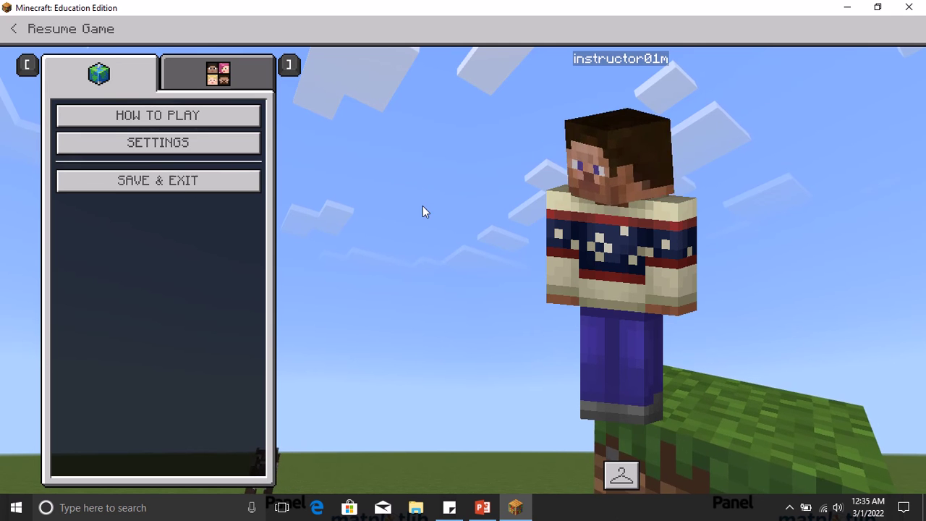
pyautogui.click(167, 182)
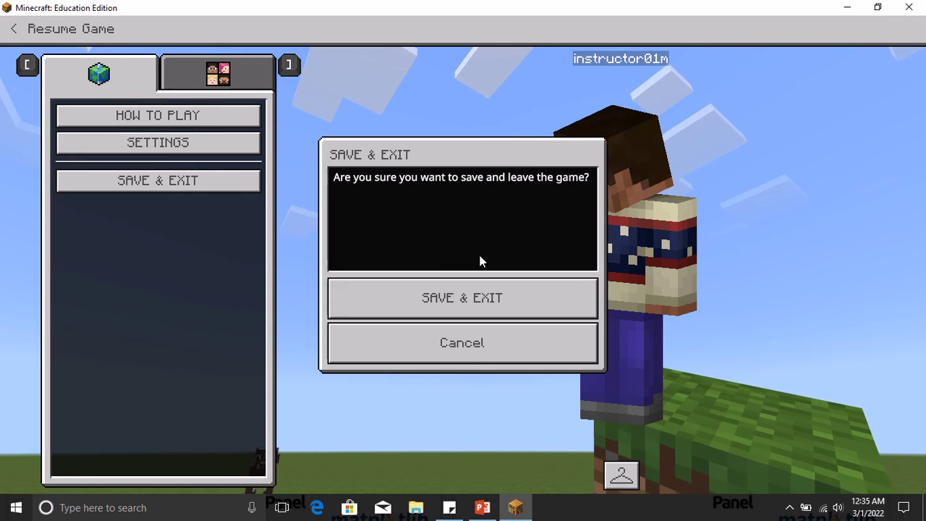
pyautogui.click(465, 297)
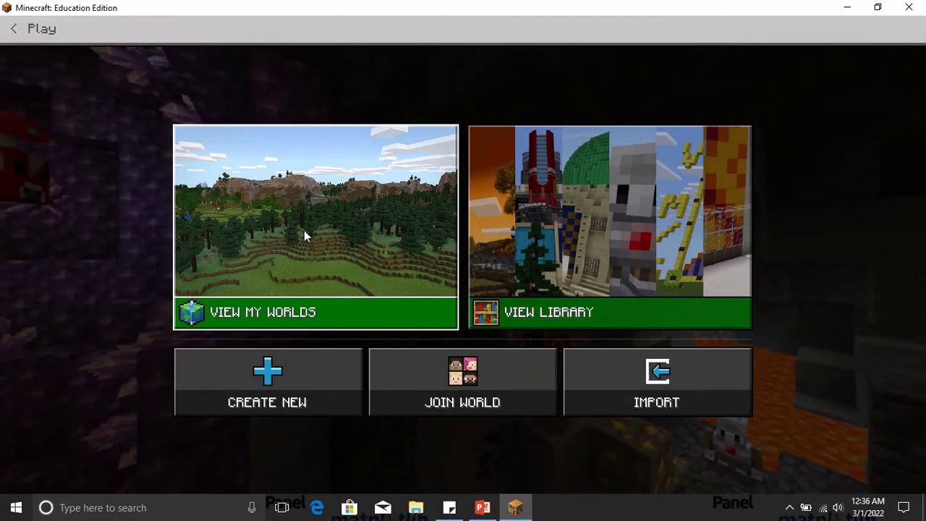
# - Export the Blocks of Grass world dated 03/01/22 to Documents as the Minecraft World file Blocks of Grass
pyautogui.click(304, 231)
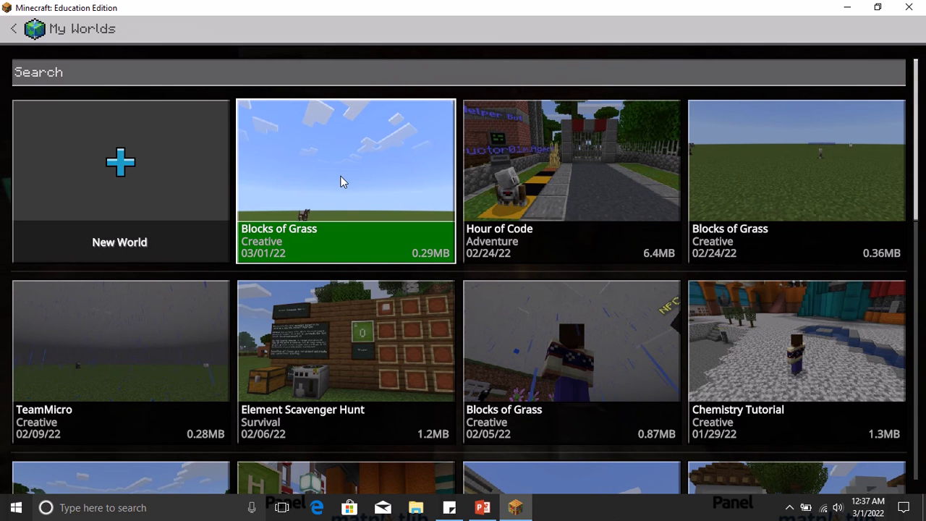
pyautogui.click(351, 196)
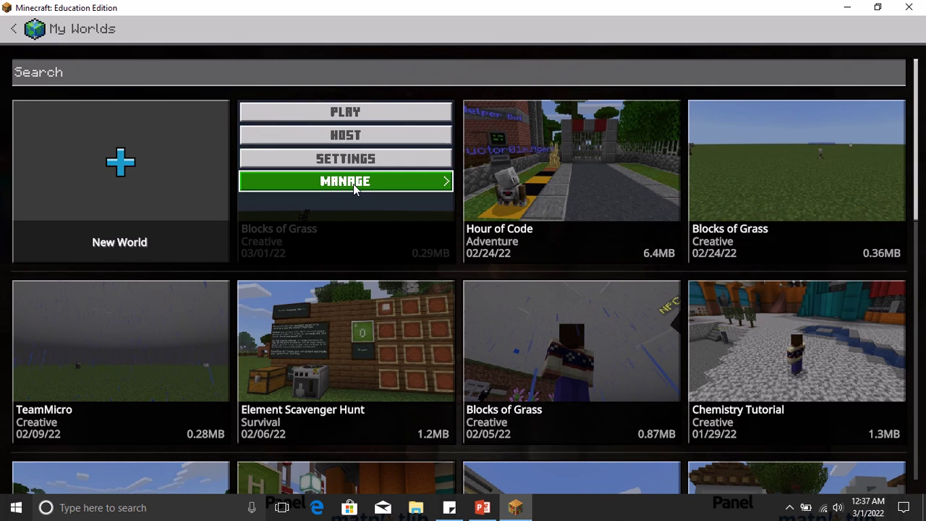
pyautogui.click(356, 183)
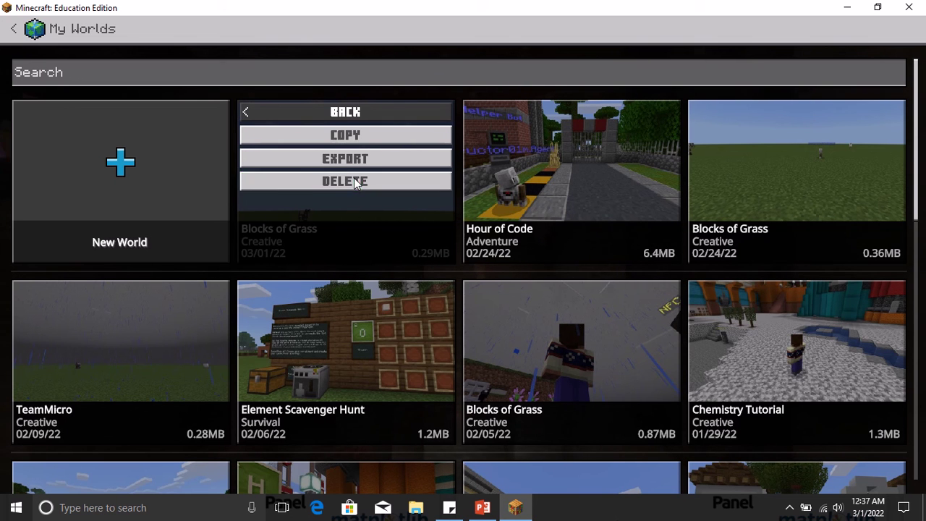
pyautogui.click(344, 163)
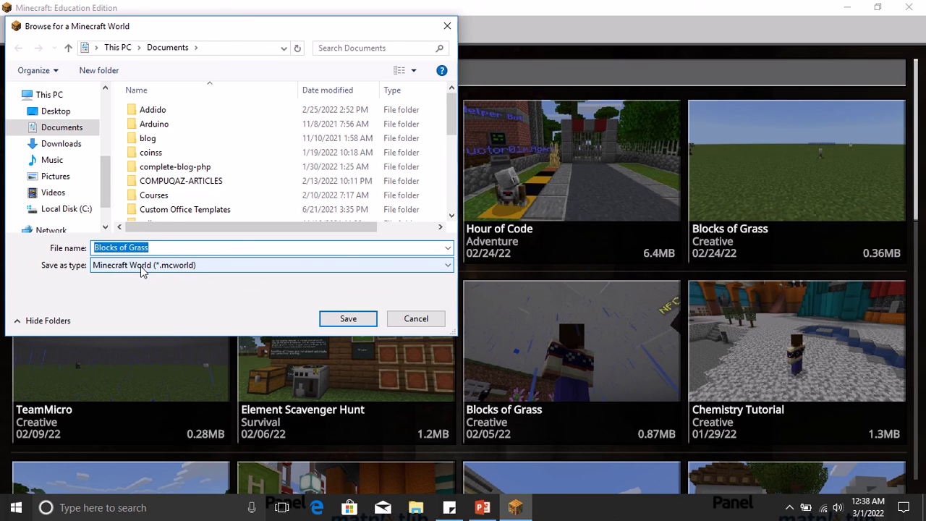
pyautogui.click(350, 318)
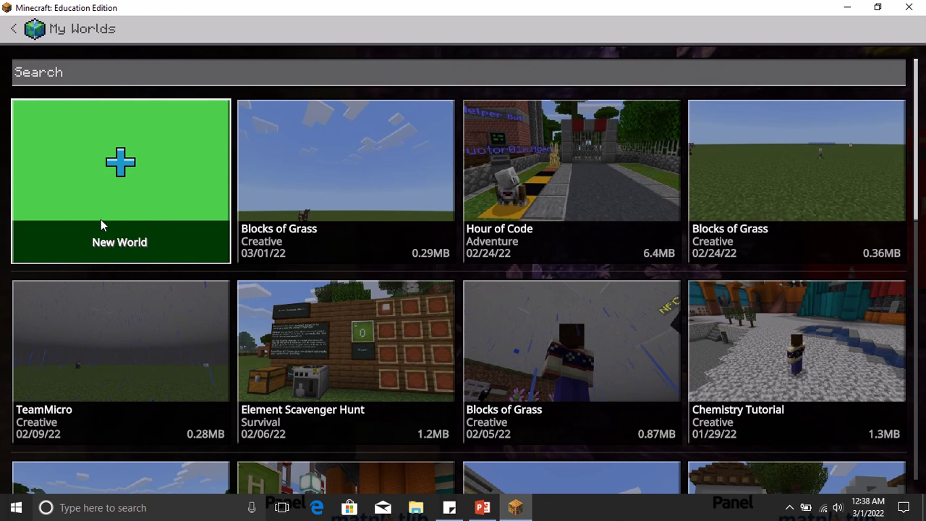
# - Browse Documents for the exported Blocks of Grass world file to import, select it, and cancel the import
pyautogui.click(98, 214)
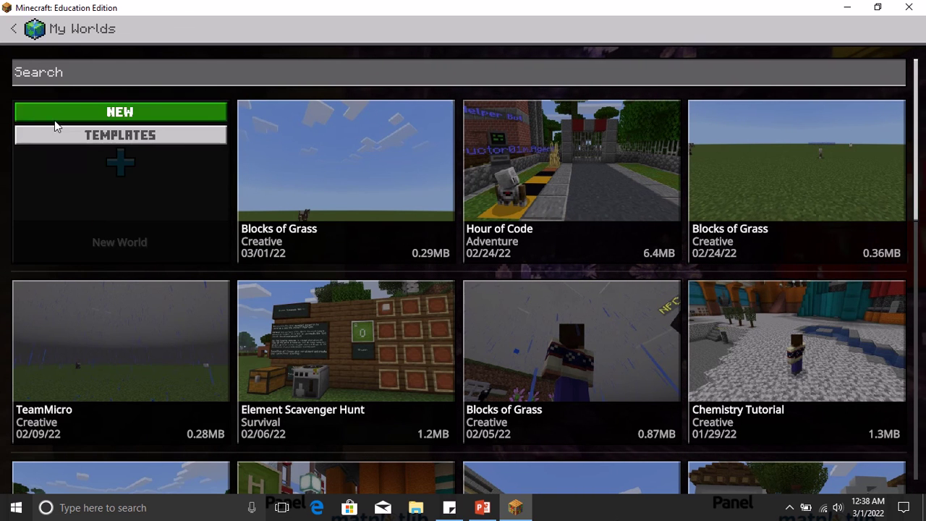
pyautogui.click(14, 29)
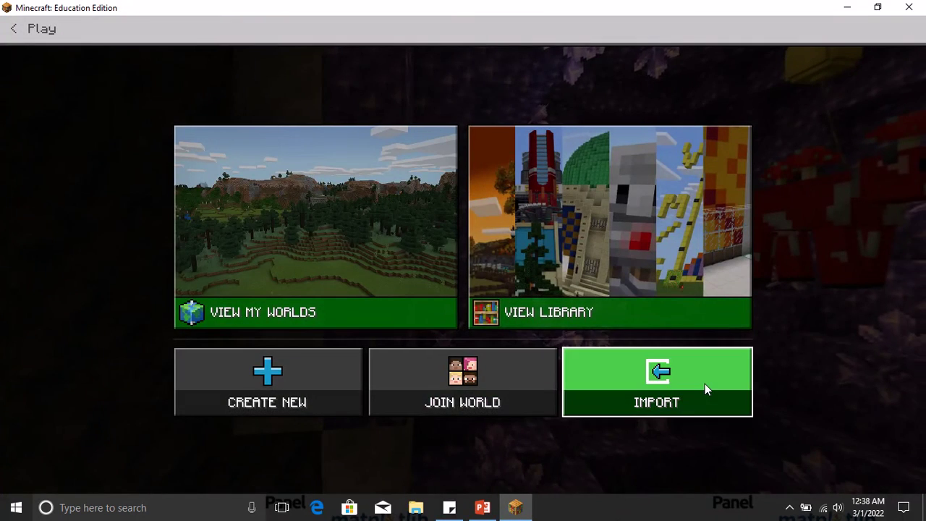
pyautogui.click(689, 387)
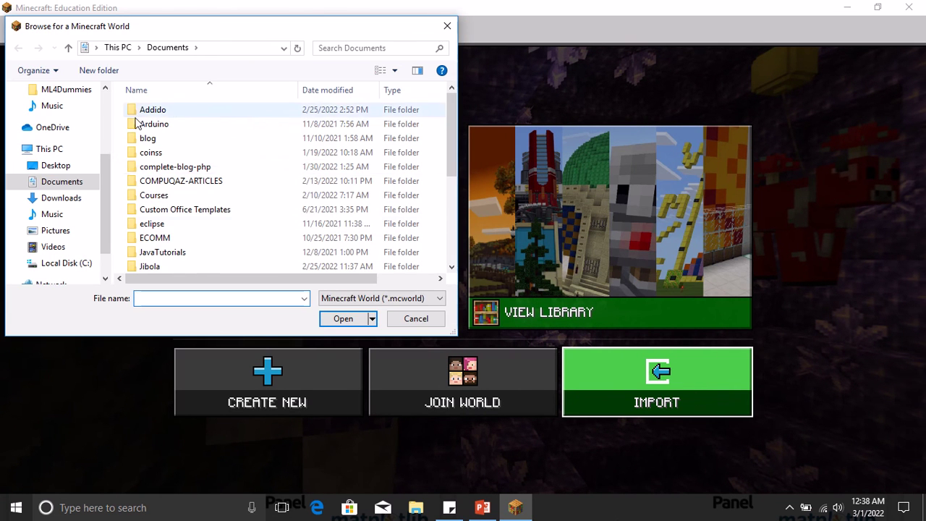
pyautogui.click(451, 235)
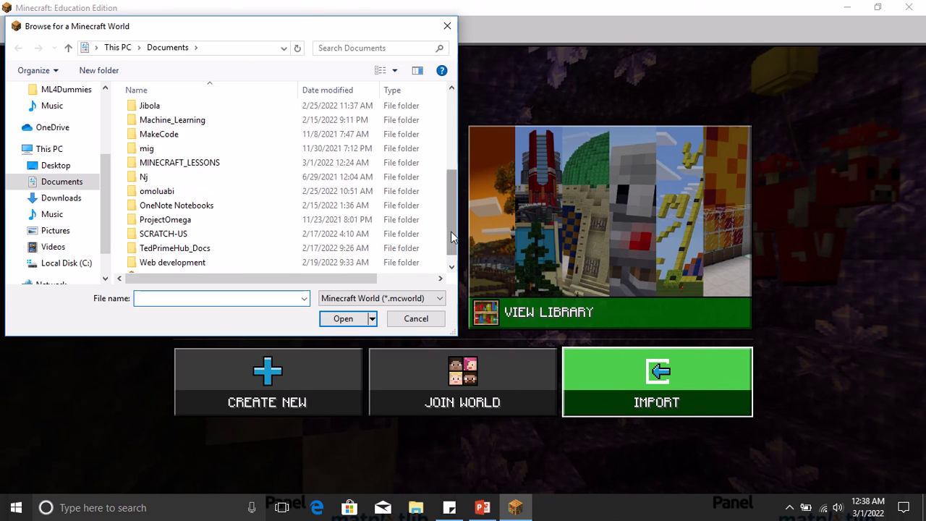
pyautogui.scroll(-1, 451, 204)
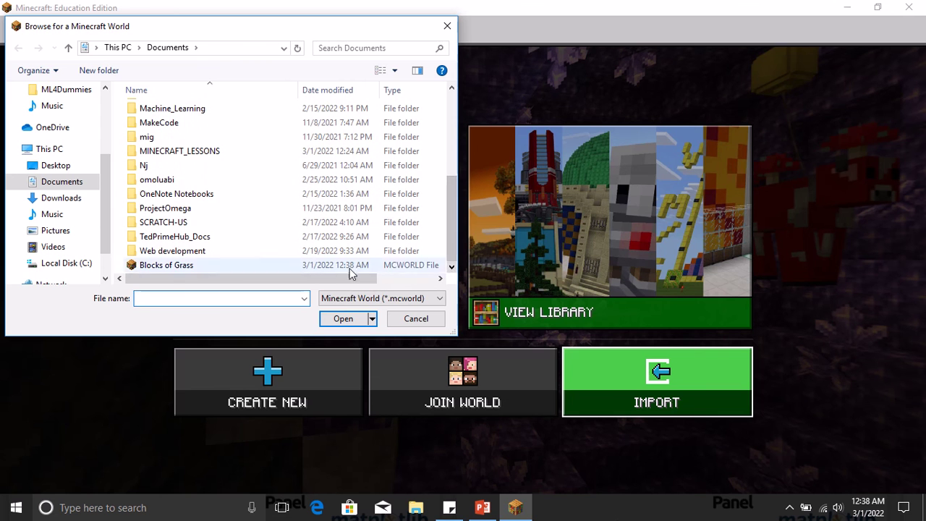
pyautogui.click(174, 265)
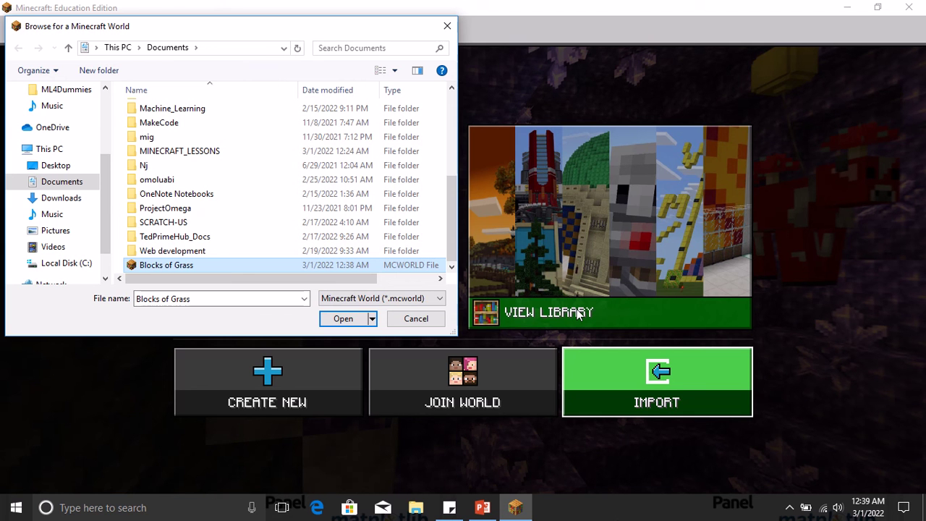
pyautogui.click(447, 27)
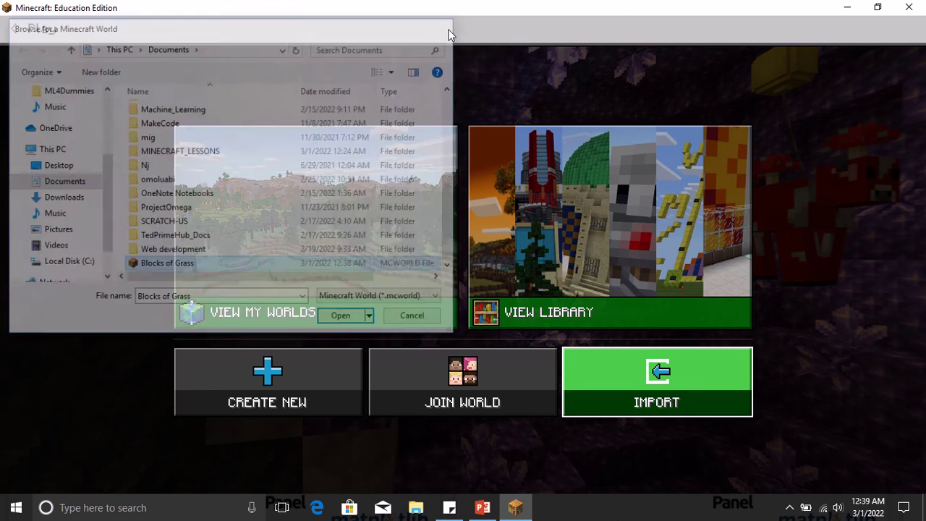